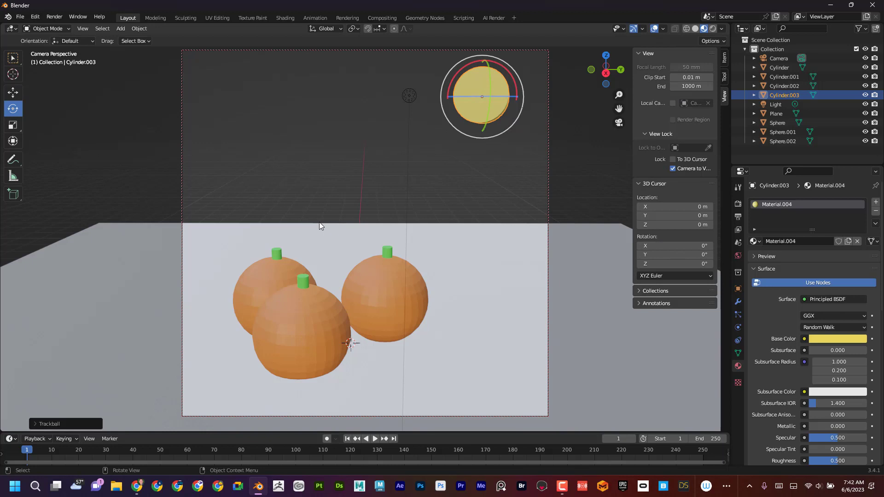
Deselect the moon and scroll Render Properties down to the AI Render Prompt field
left_click(390, 160)
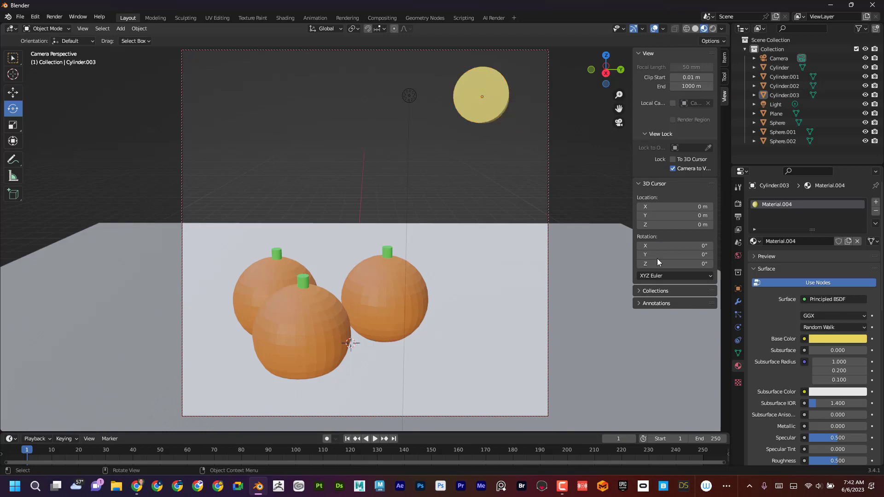
left_click(737, 205)
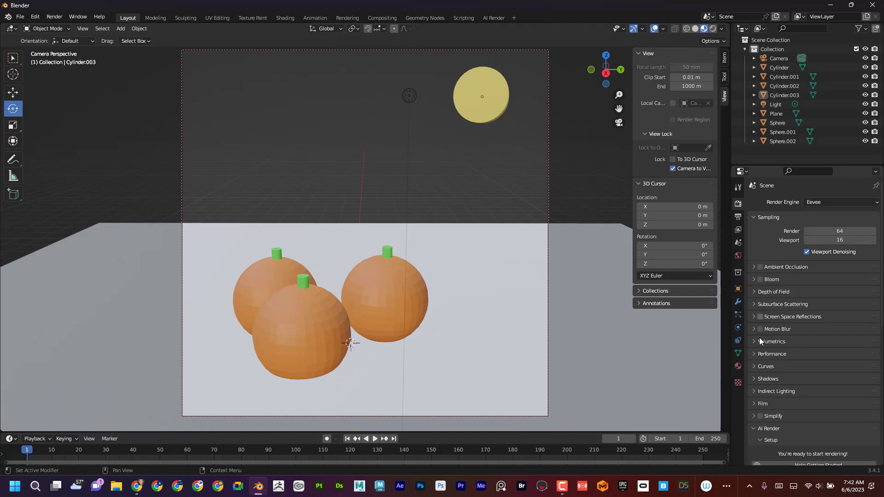
scroll(761, 404, "down", 3)
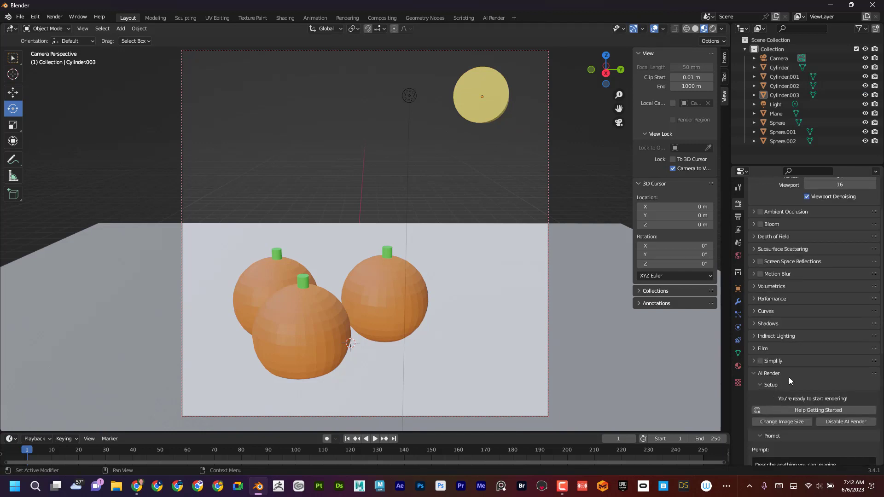
scroll(789, 378, "down", 3)
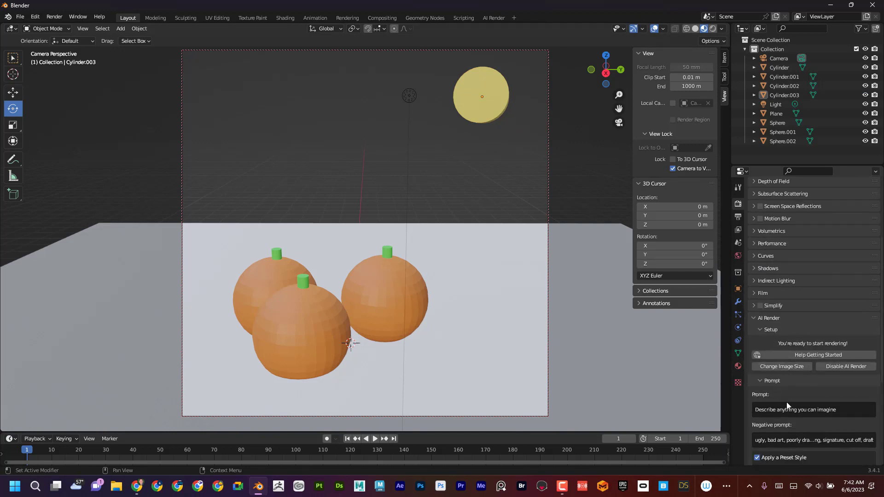
scroll(792, 402, "down", 2)
scroll(837, 364, "down", 4)
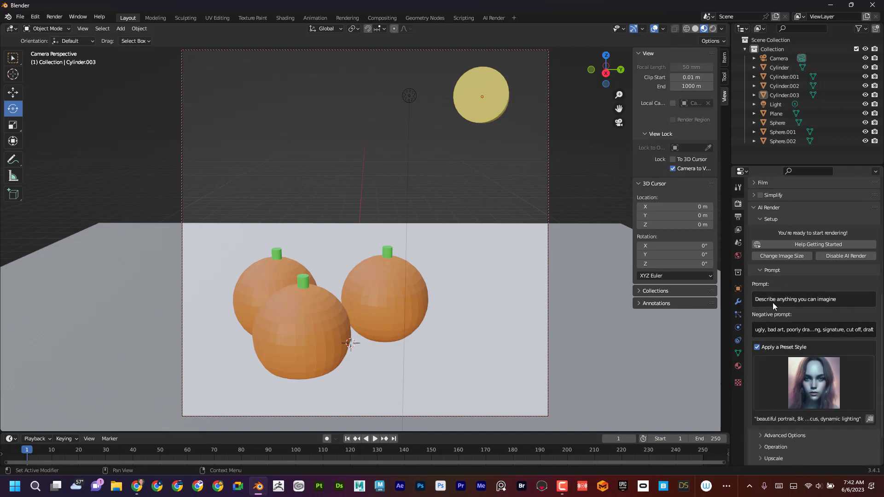
left_click(826, 299)
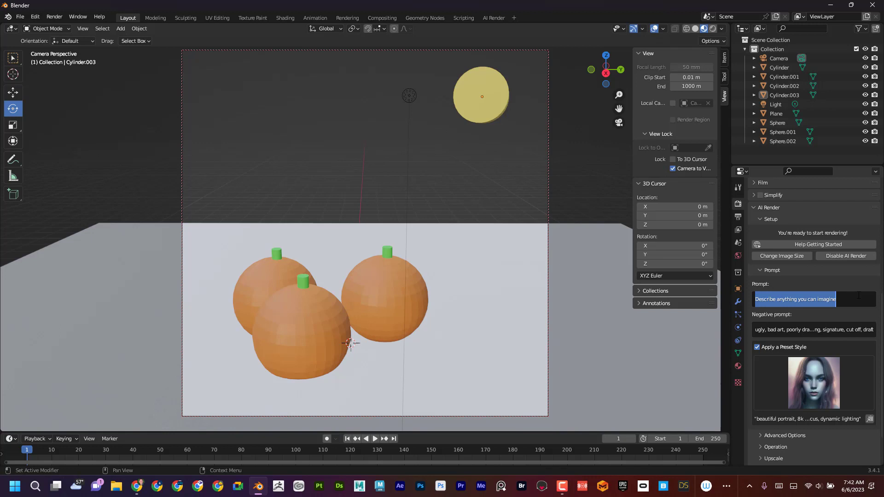
Replace the default prompt with 'pumpkins sitting in a field with a full moon in the night sky'
key("BackSpace")
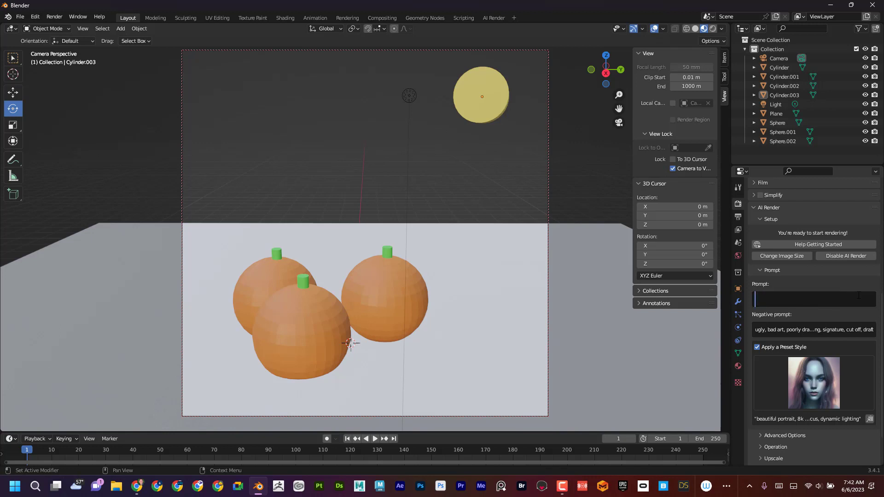
type("pum")
type("pki")
type("ns s")
type("ti")
type("t")
type("ing in a")
type(" f")
type("i")
type("eld")
type(" with the m")
key("BackSpace")
key("BackSpace")
key("BackSpace")
key("BackSpace")
key("BackSpace")
type("a full moon in")
key("BackSpace")
type("n the night scy")
key("Return")
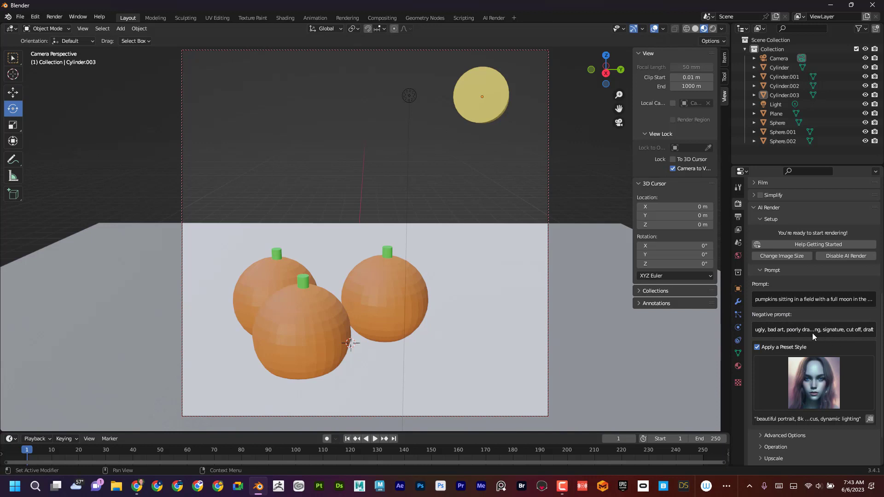
scroll(805, 333, "down", 3)
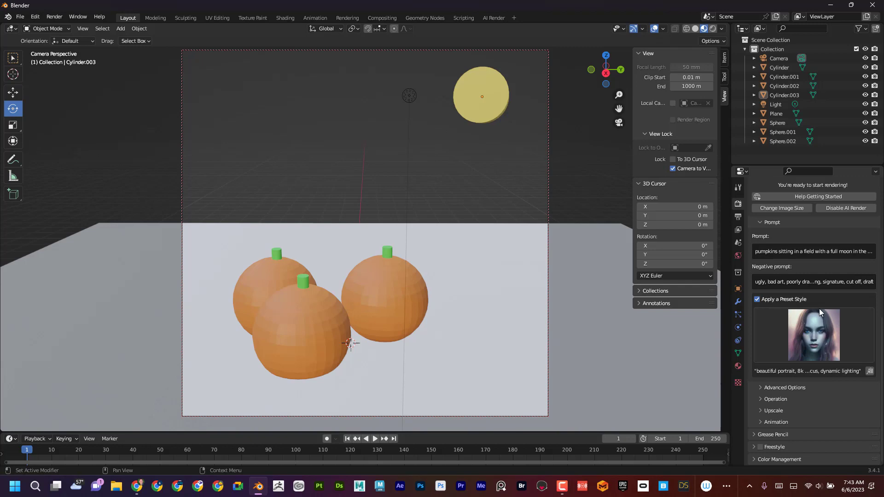
Apply the Dan Mumford dark fantasy preset style, expand Advanced Options, and enter the AI Render workspace
left_click(820, 336)
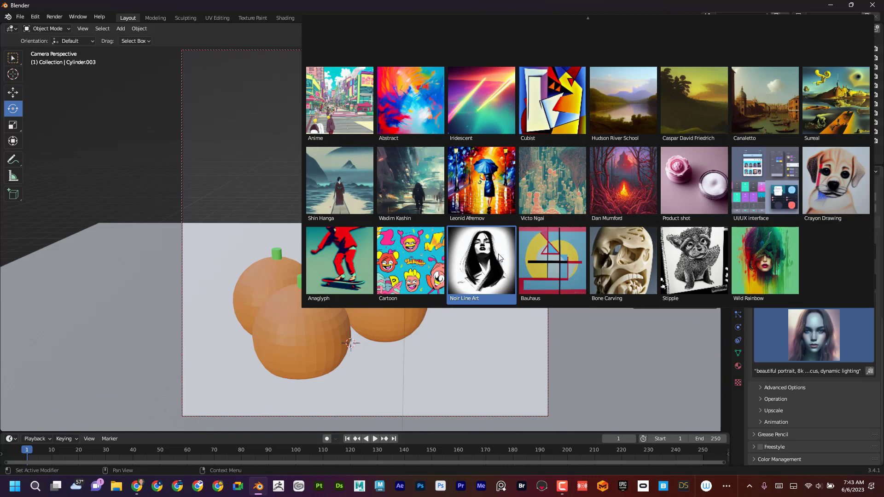
left_click(620, 184)
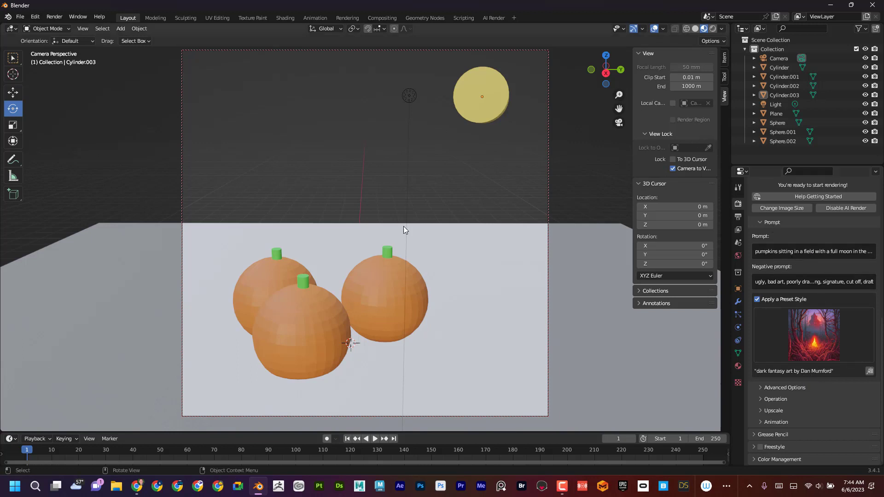
left_click(763, 390)
scroll(800, 345, "down", 4)
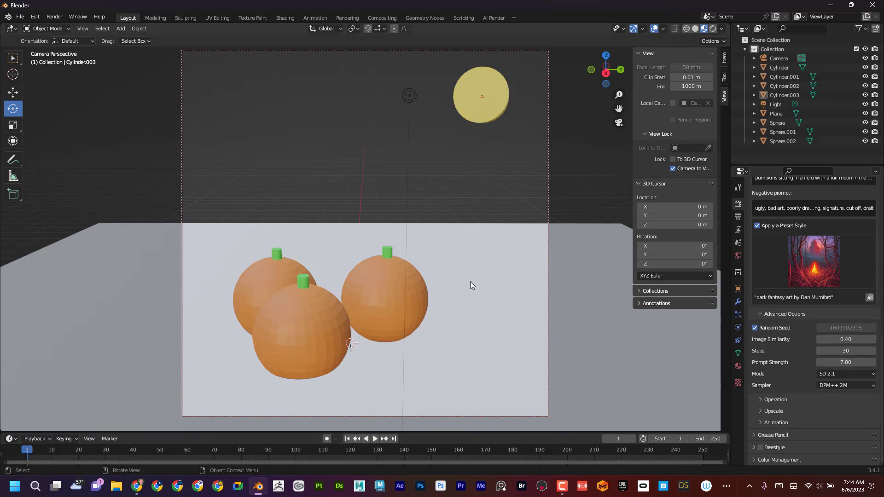
left_click(493, 18)
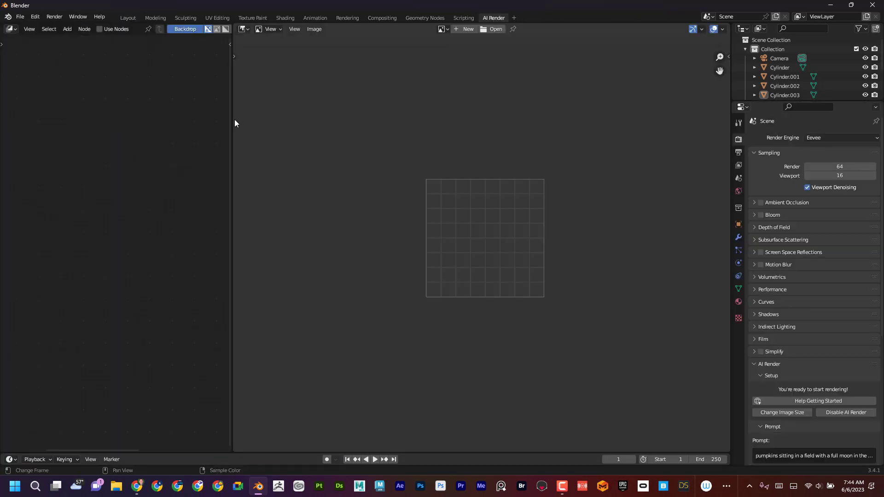
Confirm the 512 × 512 px image size, then widen and zoom the image viewing area
scroll(781, 361, "down", 3)
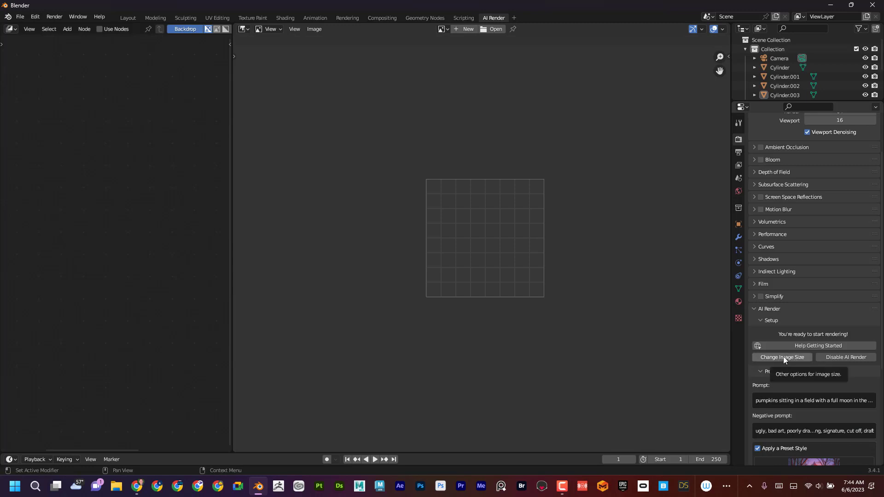
left_click(784, 358)
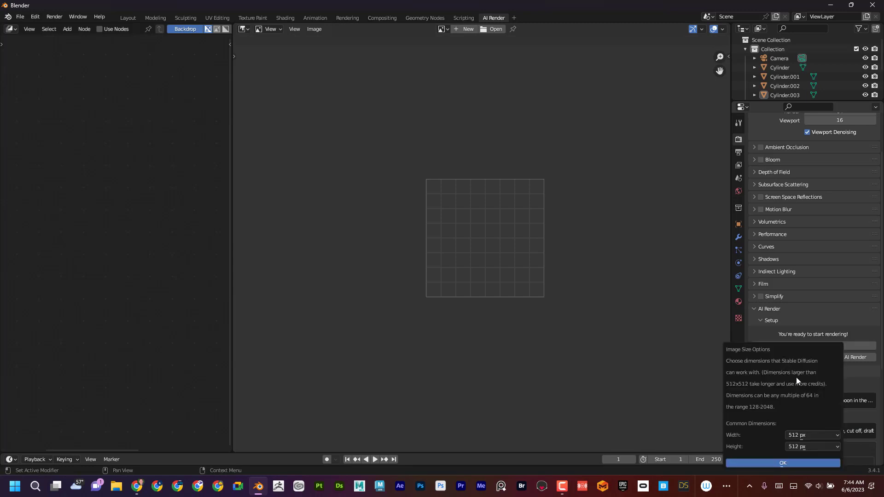
left_click(796, 462)
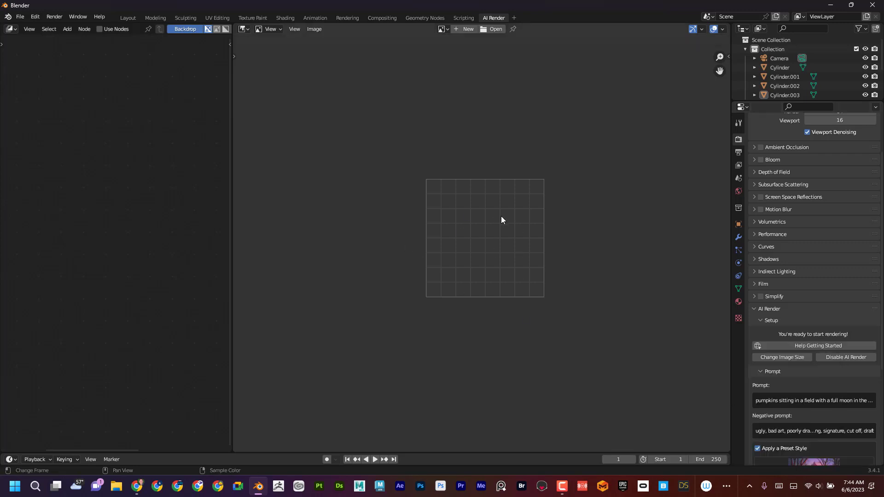
left_click_drag(233, 151, 305, 152)
scroll(559, 230, "up", 2)
scroll(558, 231, "up", 1)
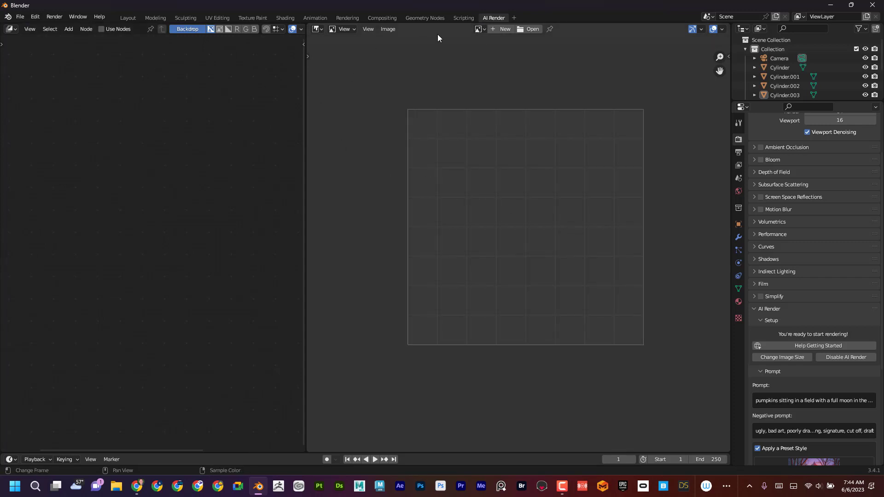
Render the AI image with F12 and zoom out to view the pumpkins under the moon
left_click(51, 20)
key("F12")
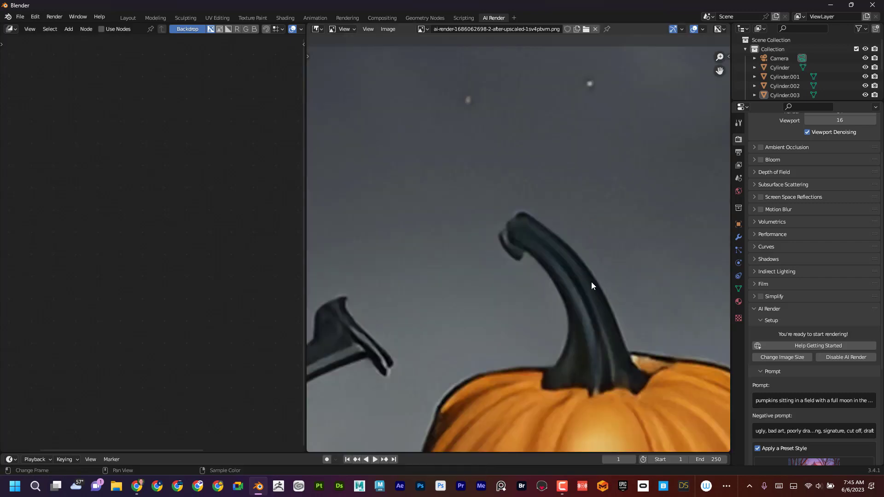
scroll(565, 253, "down", 6)
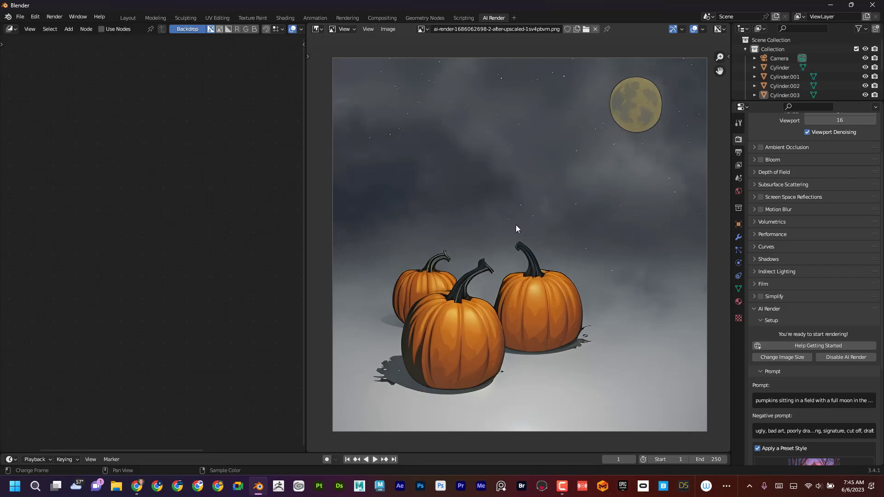
scroll(789, 322, "down", 2)
Insert 'grassy' before 'field' in the prompt
left_click(803, 365)
left_click(804, 365)
key("ctrl+Left")
key("ctrl+Left")
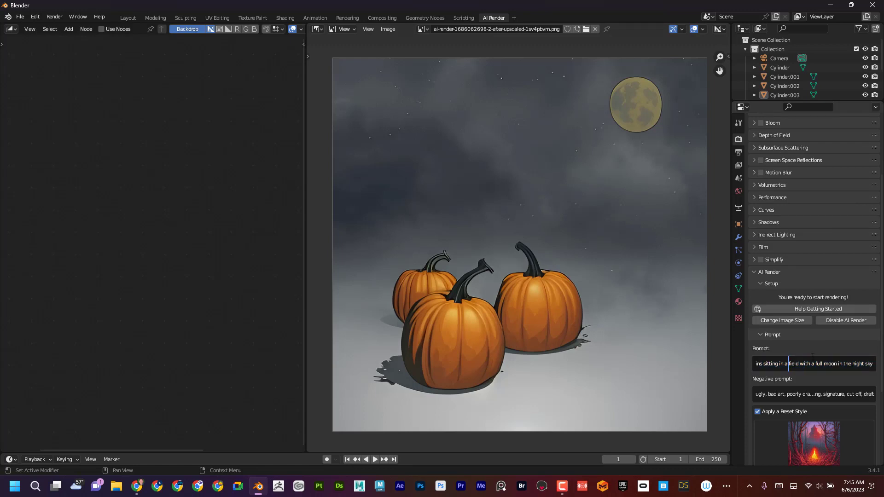
type("grassy")
Add 'lighting the scene from behind' after 'moon' in the prompt
left_click_drag(841, 364, 876, 364)
left_click(845, 363)
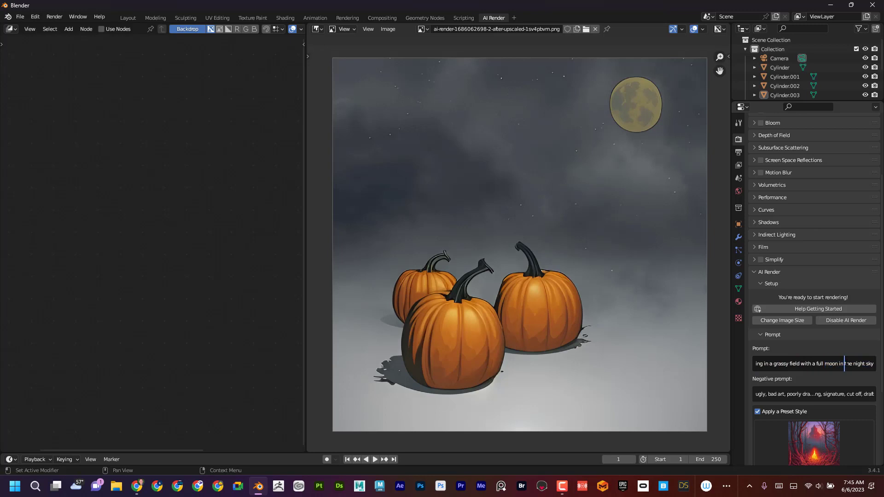
left_click(839, 364)
type("lighting the sc")
type("ene from e")
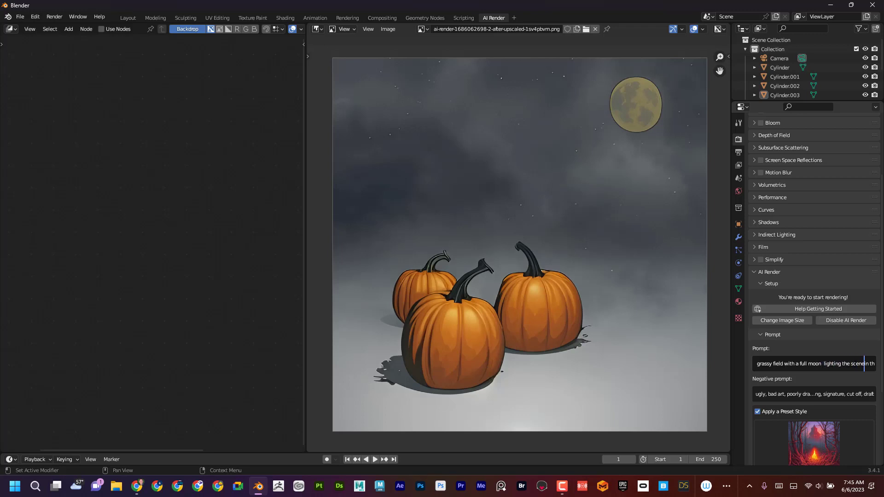
type("ehind")
Delete the leftover 'in the night sky' phrase from the prompt's end
key("shift+End")
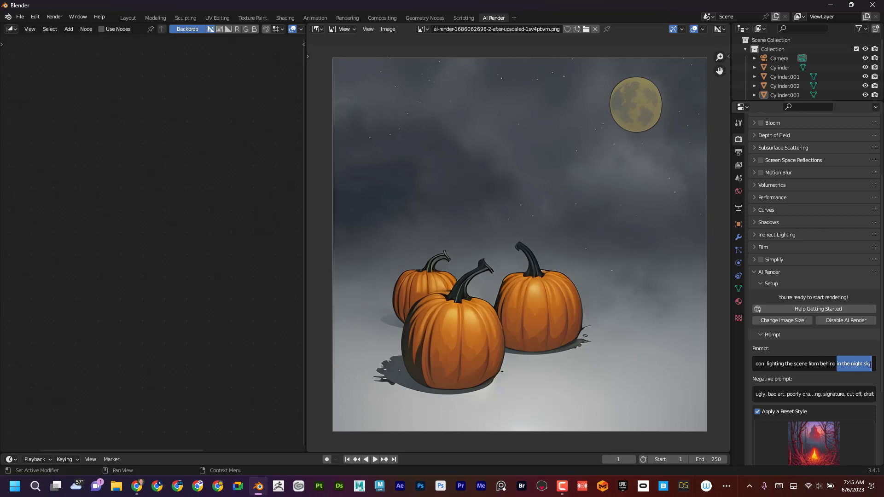
left_click(866, 363)
left_click(837, 364)
key("shift+End")
key("BackSpace")
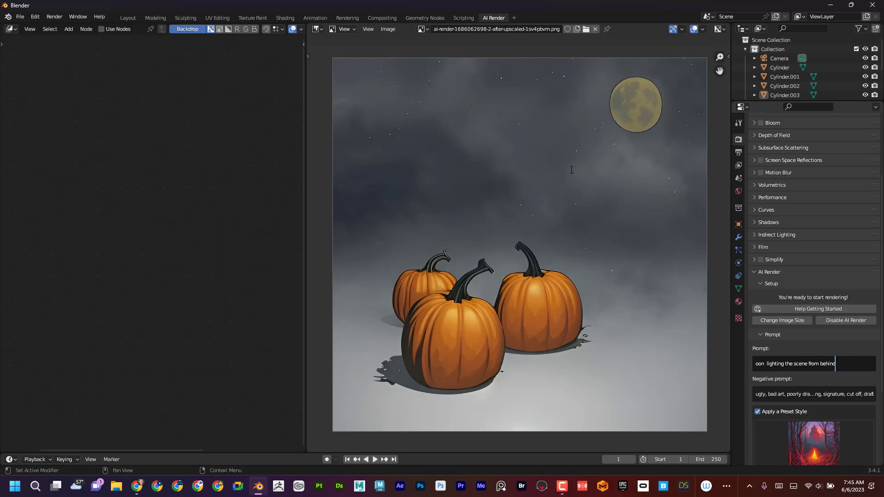